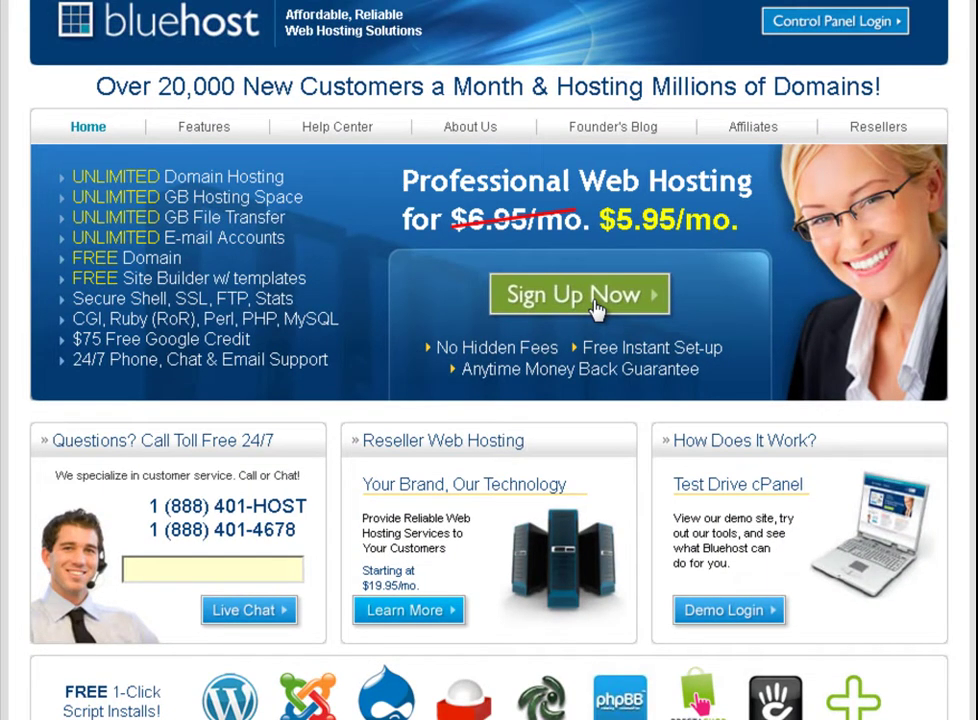
Start the hosting sign-up and enter birmingham-hairdressers with the .com extension as the new domain name.
left_click(596, 310)
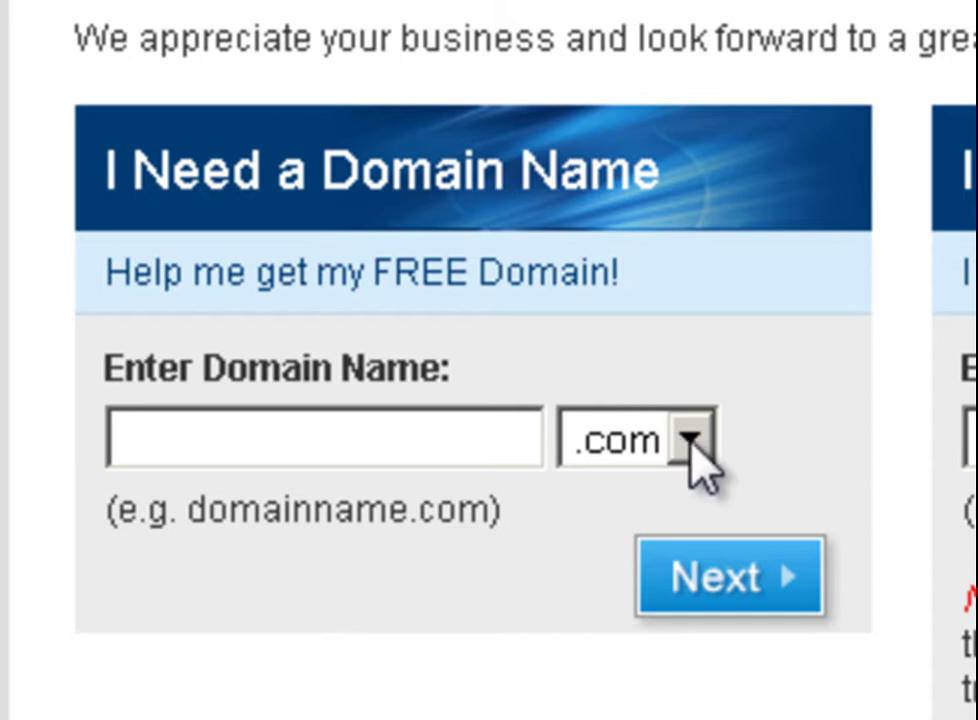
left_click(689, 442)
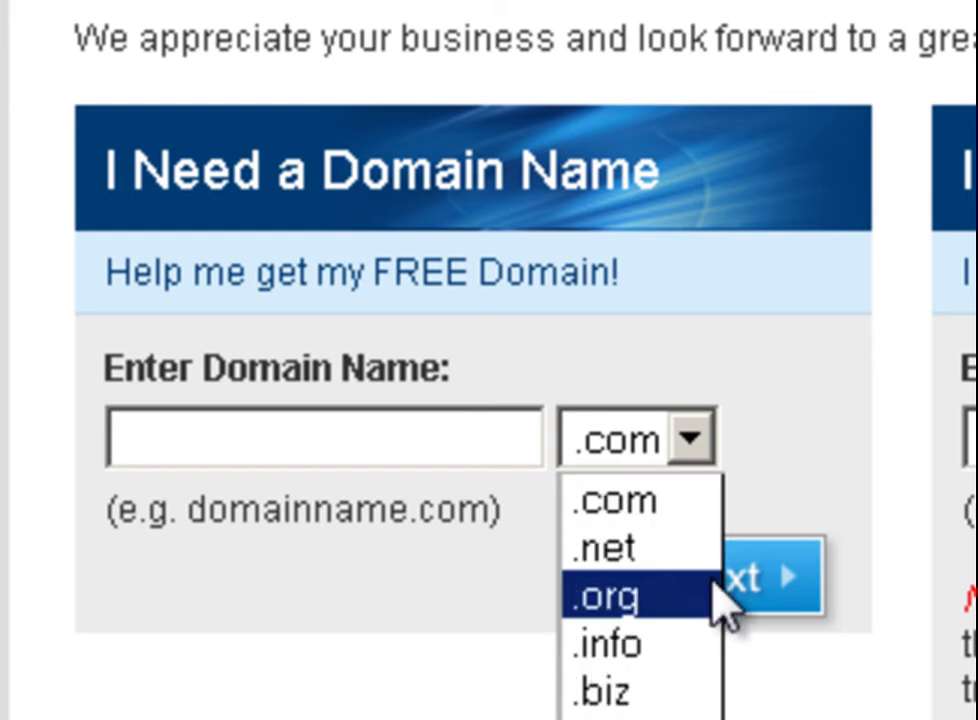
left_click(686, 436)
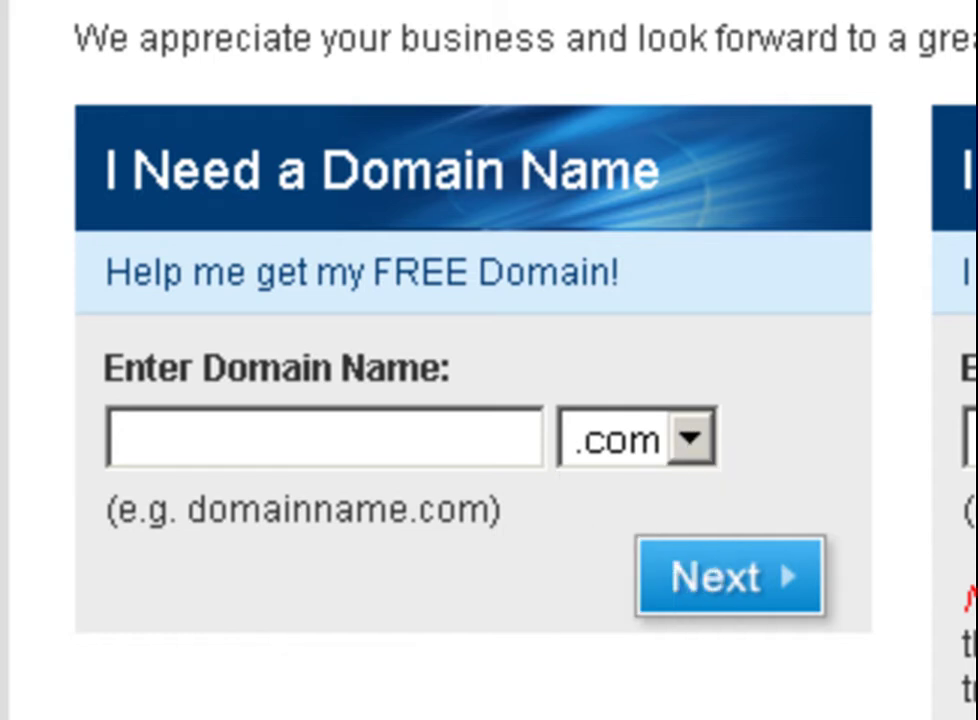
left_click(338, 440)
type("bi")
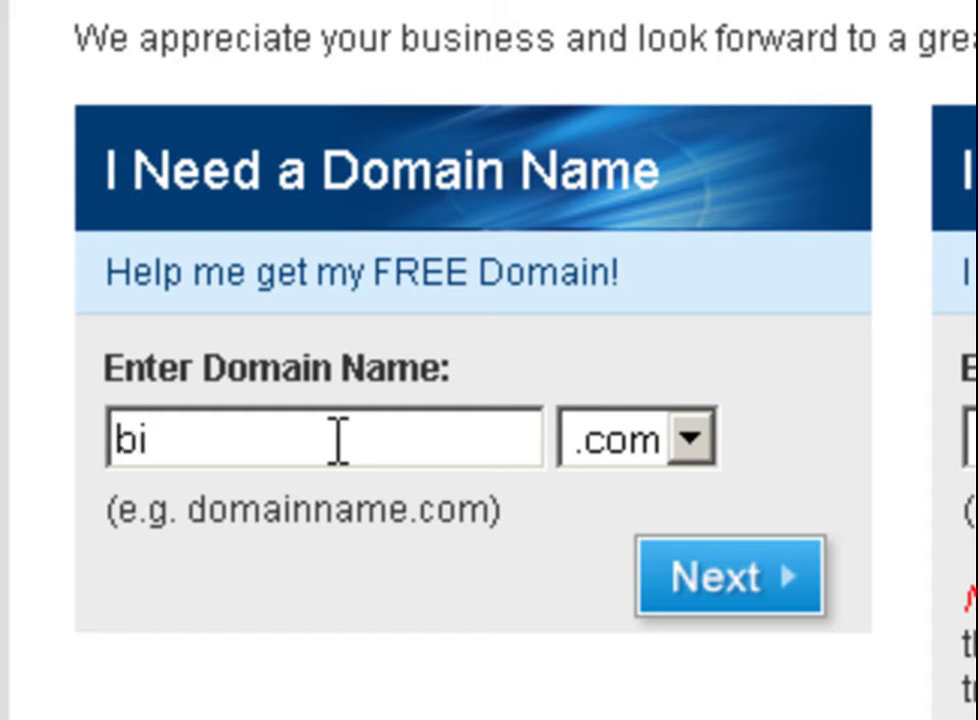
type("rmingham")
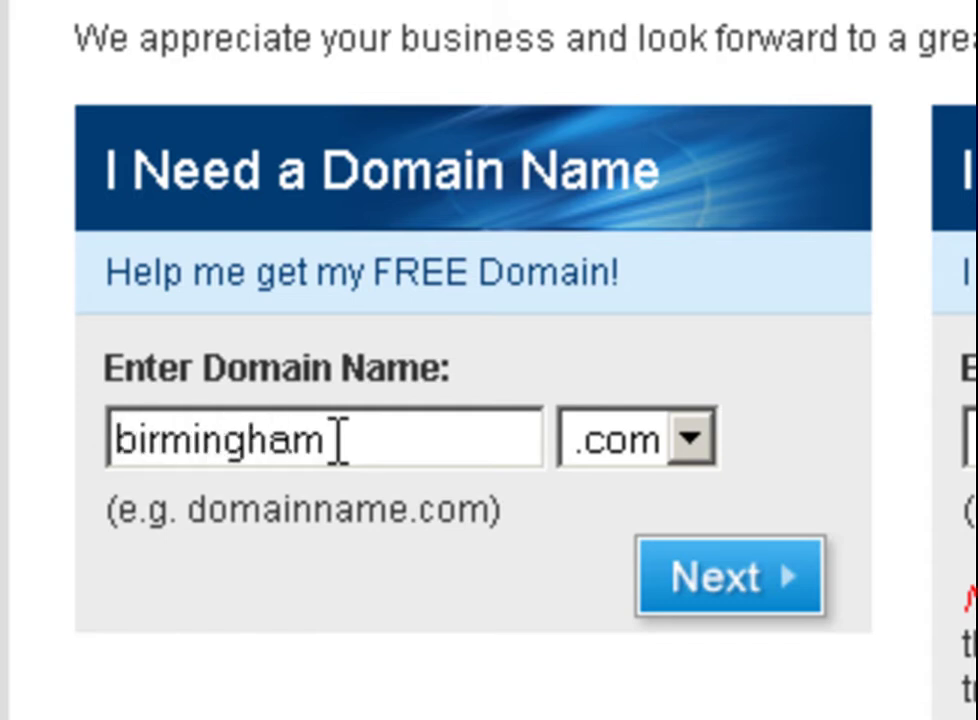
type("-hairdressers")
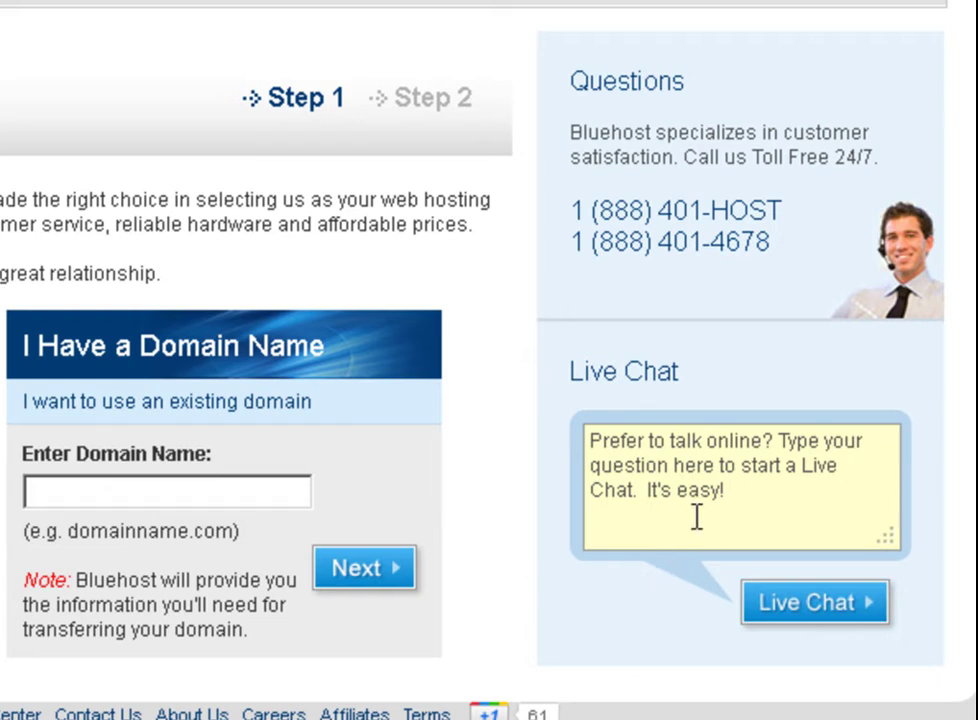
Enter "I am not sure what to do" as the live chat question.
left_click(670, 459)
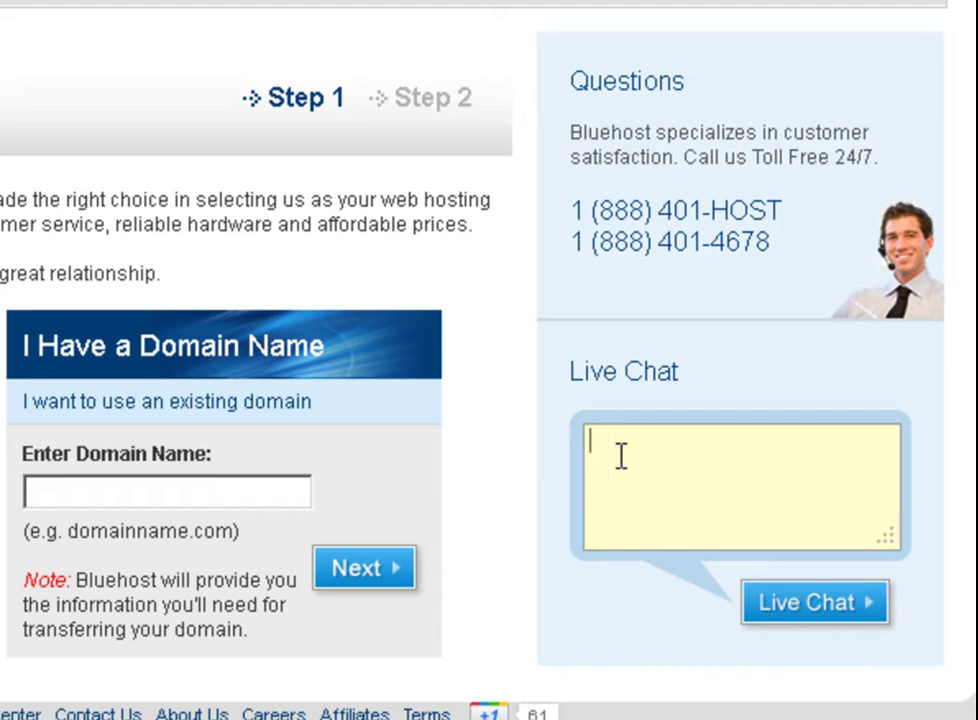
type("I am not sure what to do")
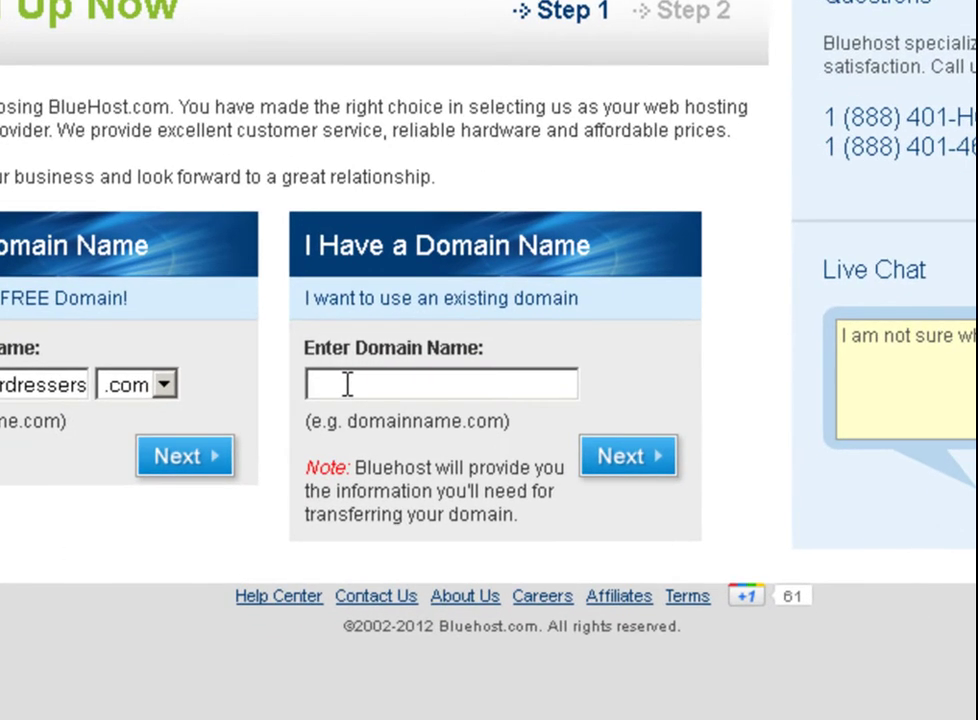
Submit the new domain name to continue to the second sign-up step.
left_click(383, 507)
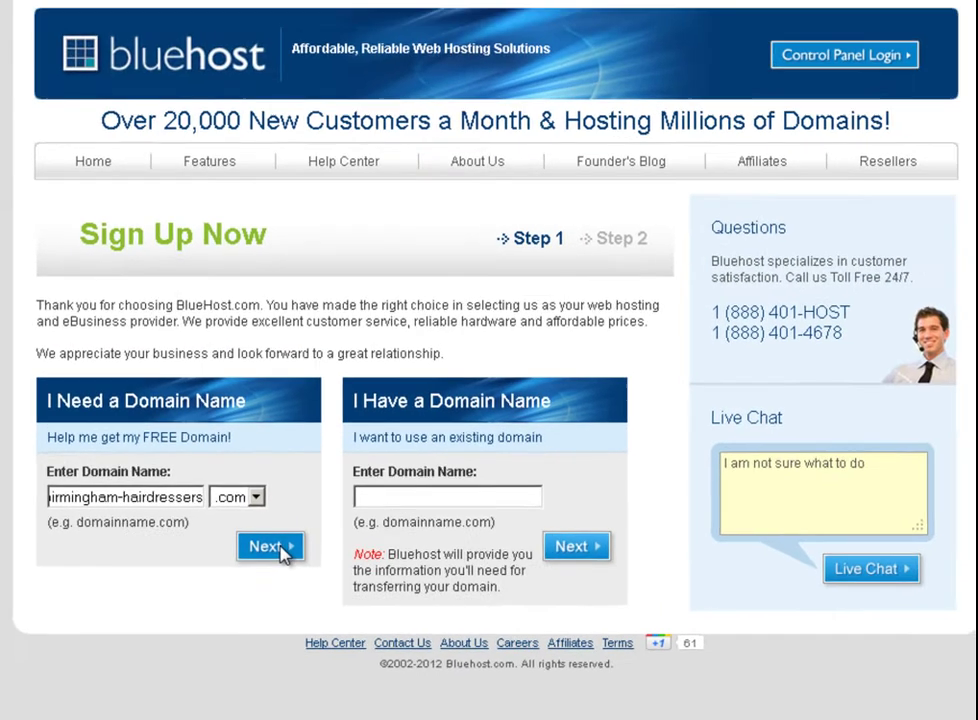
left_click(406, 357)
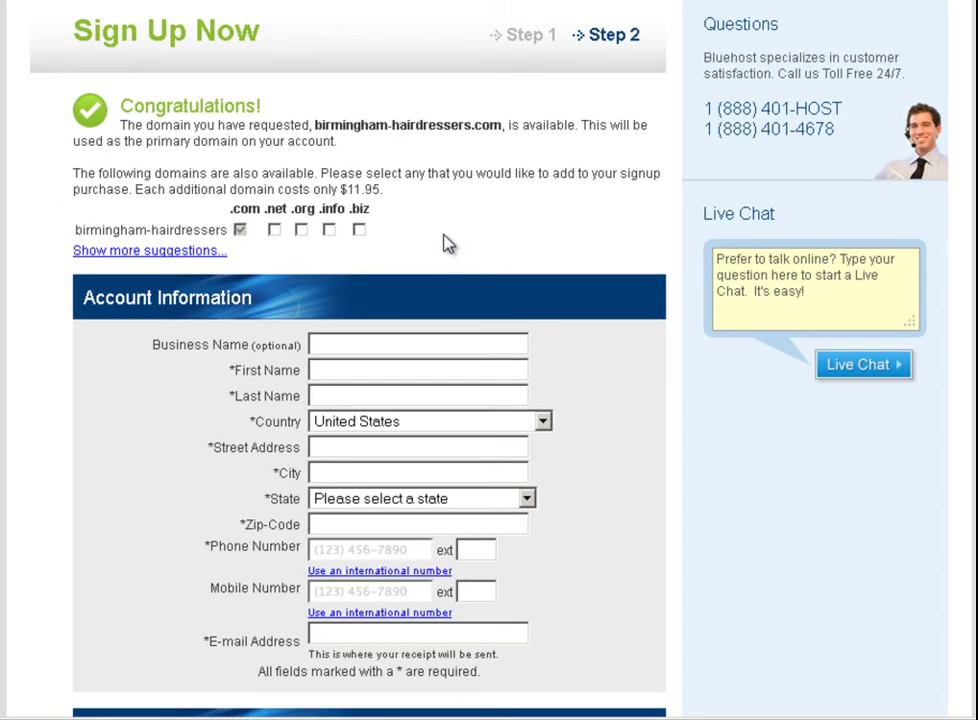
Set the country in the account information to United Kingdom.
scroll(545, 348, "down", 4)
scroll(517, 343, "up", 1)
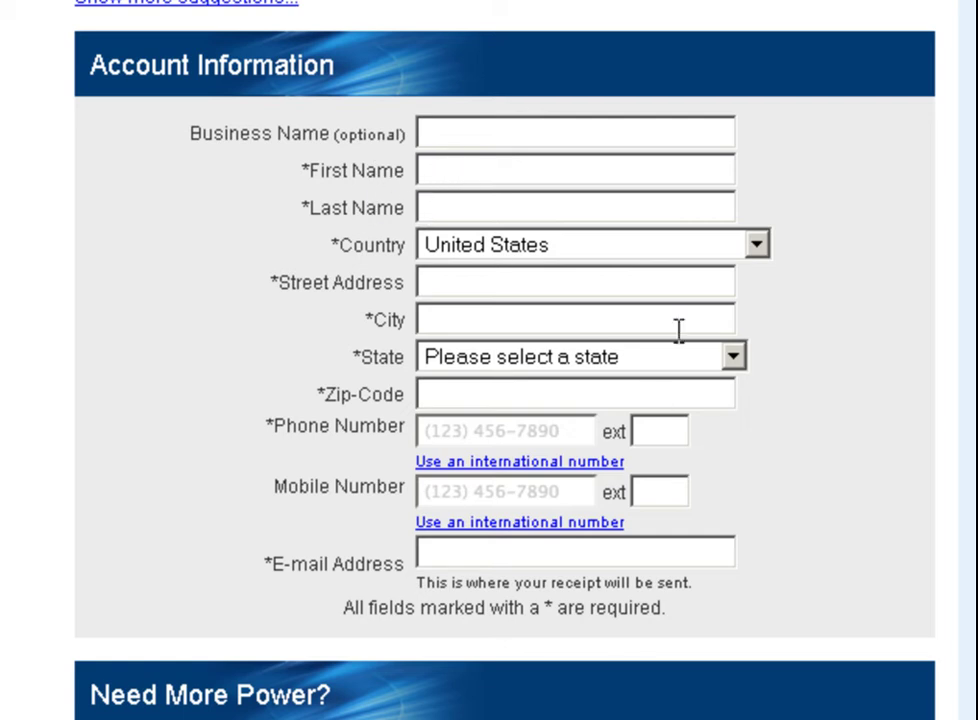
left_click(757, 258)
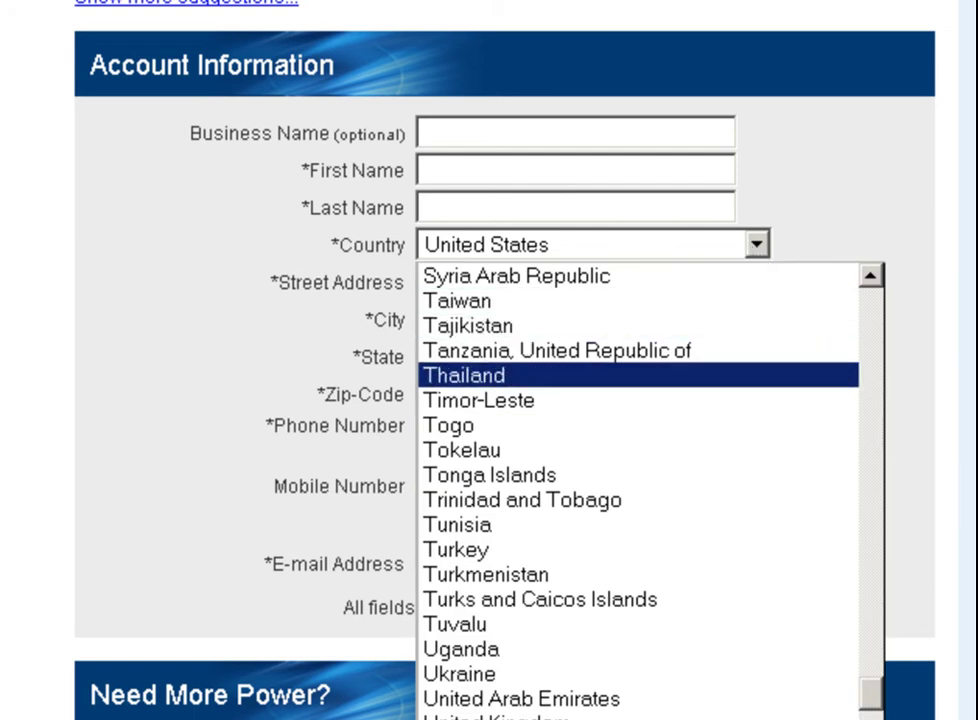
scroll(886, 698, "down", 2)
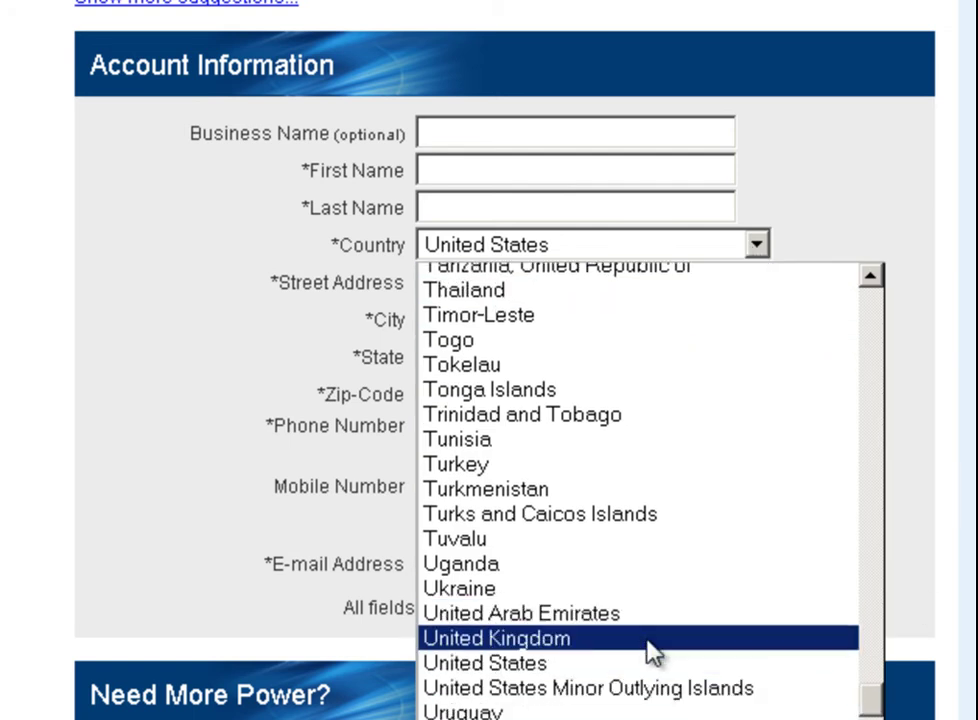
left_click(650, 648)
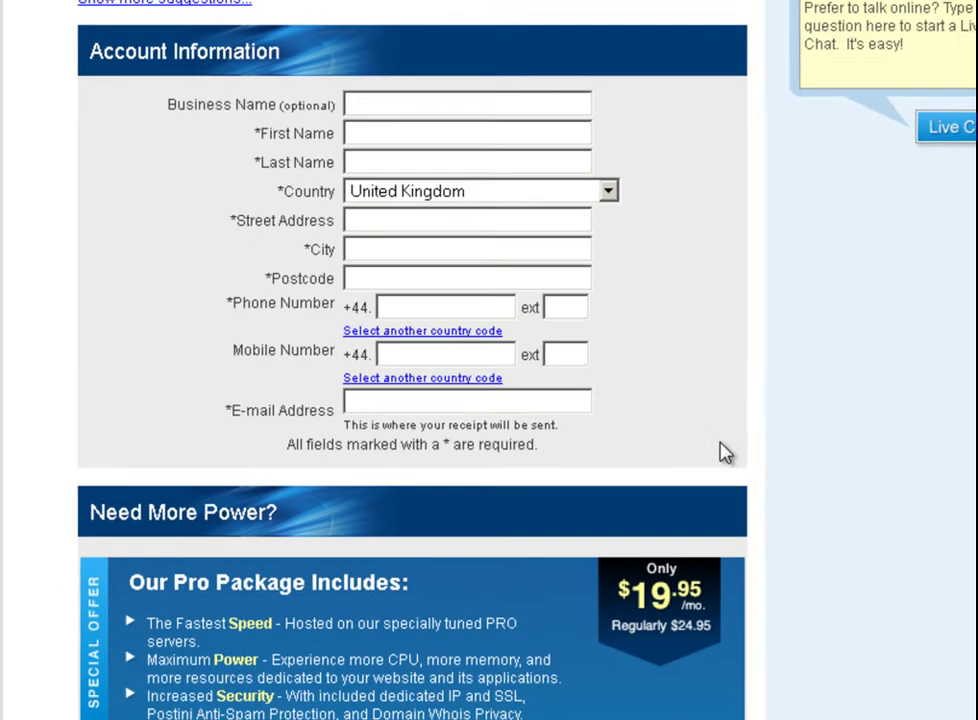
Review the package and billing sections and examine the available account plan terms and prices.
scroll(709, 310, "down", 5)
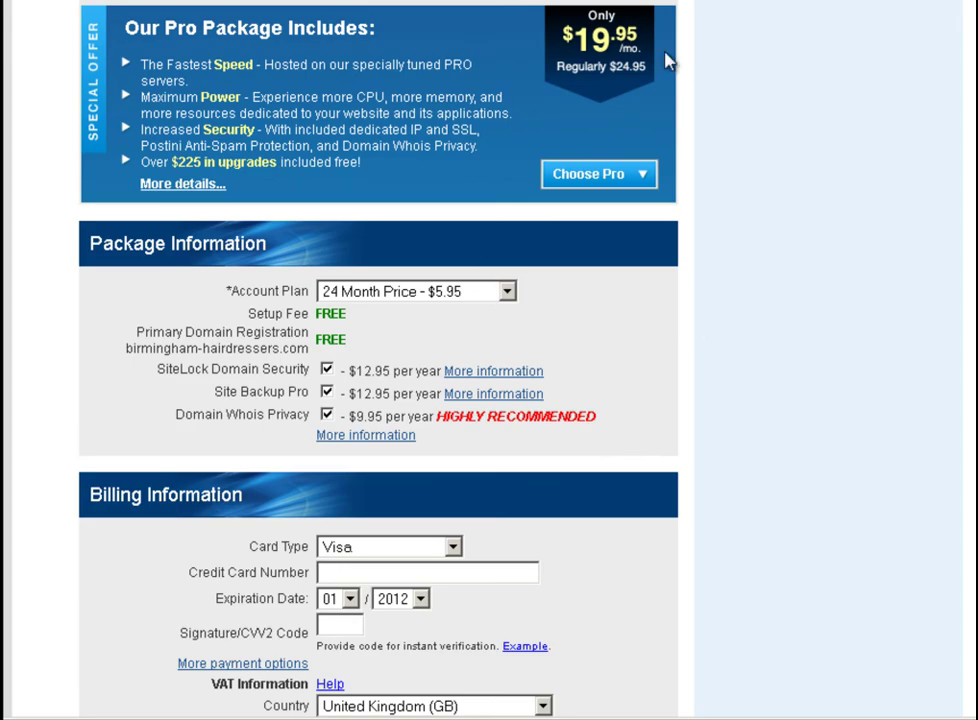
scroll(648, 280, "down", 3)
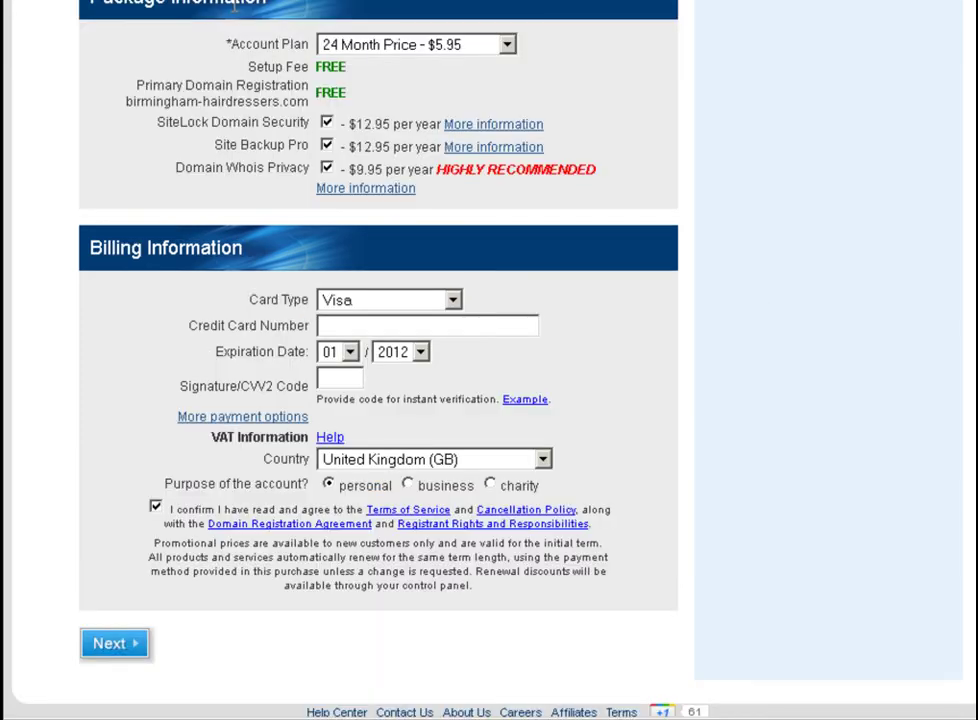
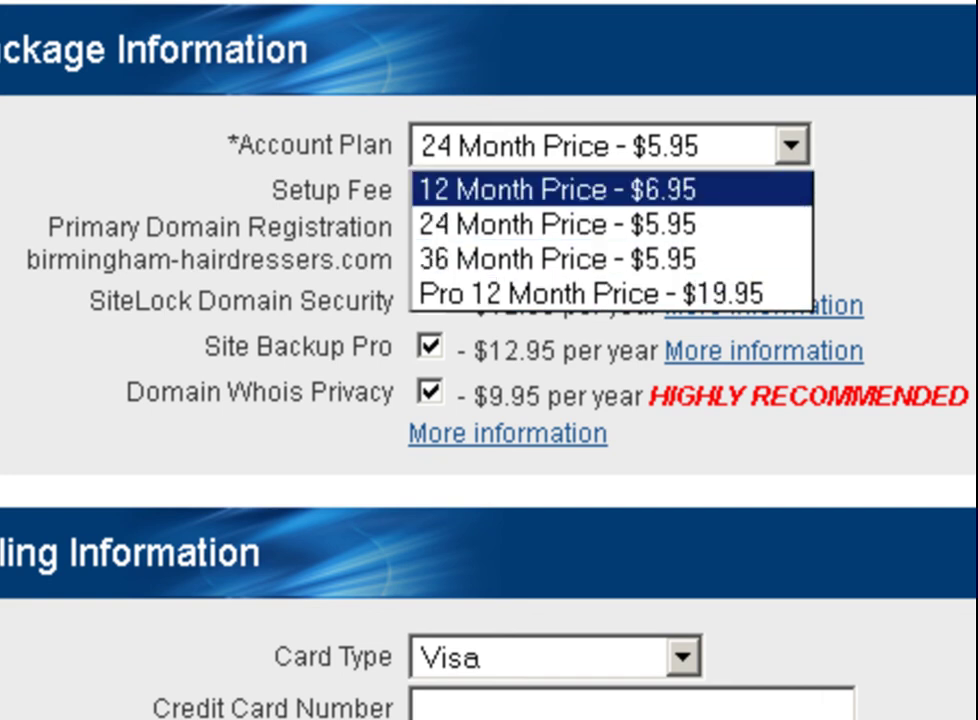
key("Escape")
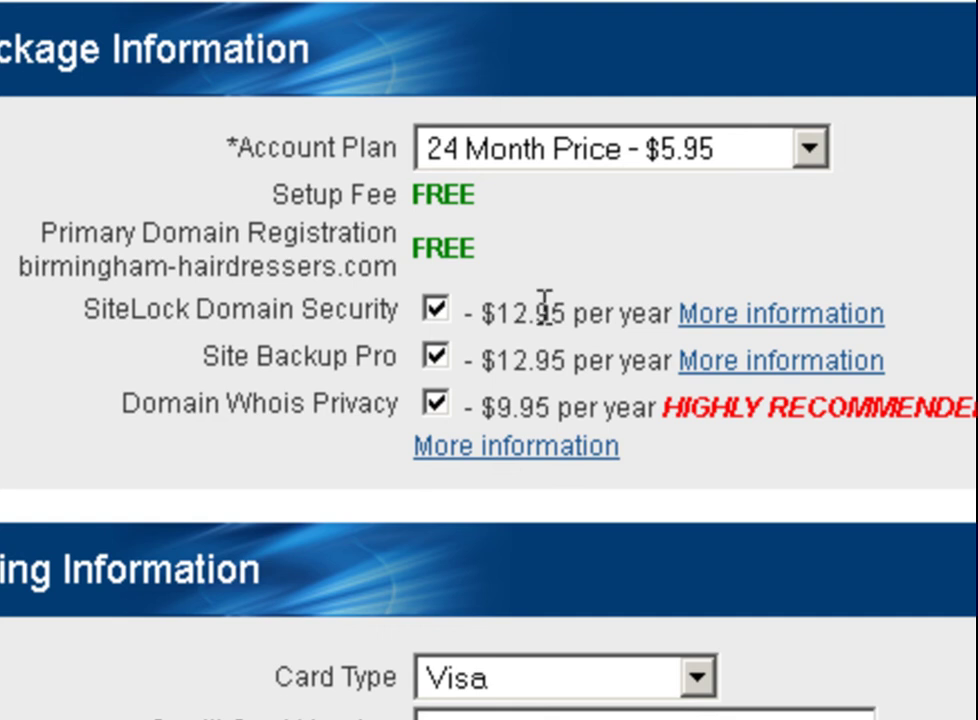
Deselect the SiteLock Domain Security, Site Backup Pro and Domain Whois Privacy add-ons.
left_click(435, 310)
left_click(437, 360)
left_click(436, 404)
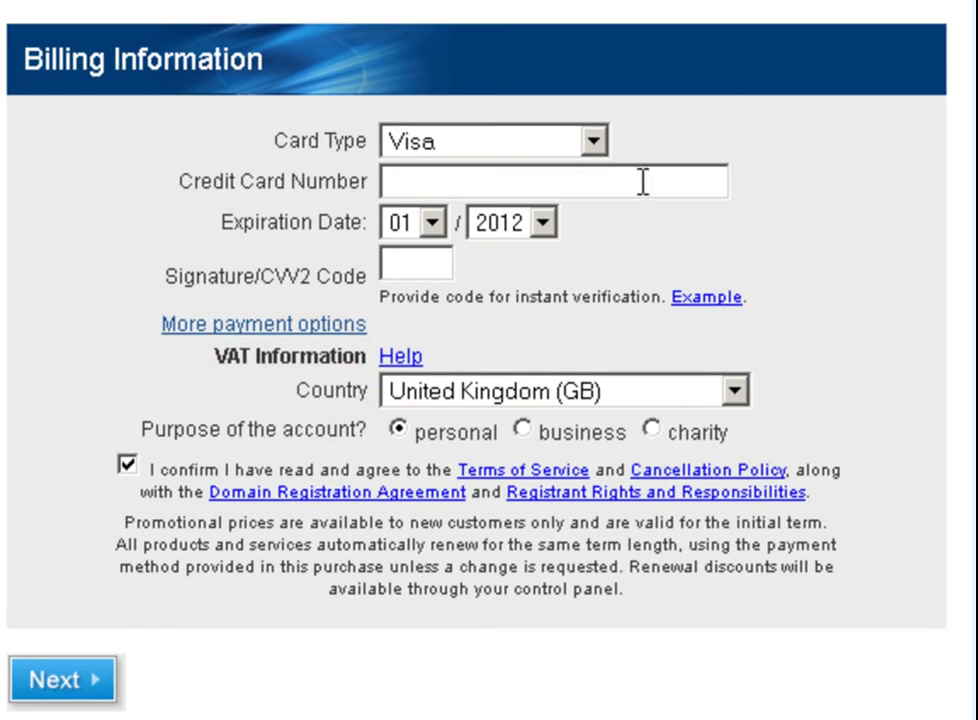
Examine the card types accepted in the billing information.
left_click(595, 142)
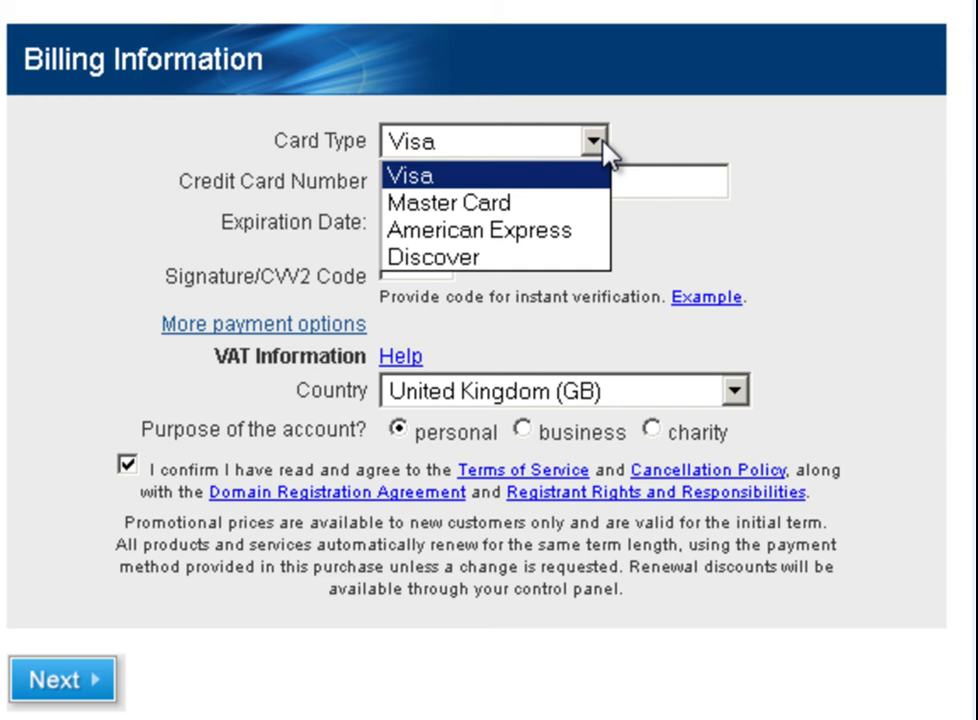
left_click(600, 143)
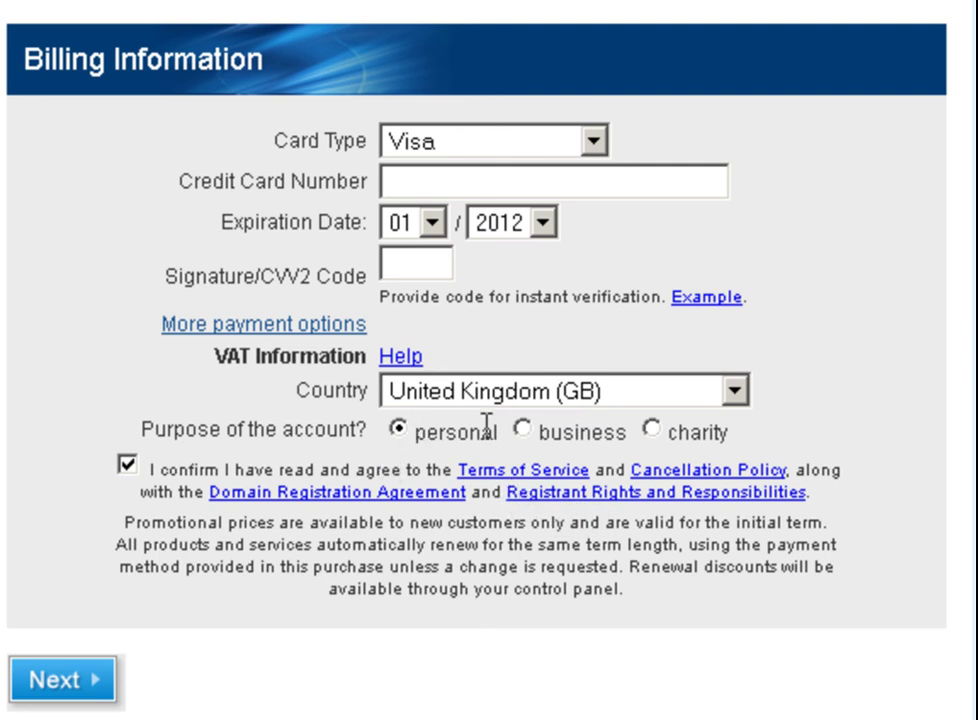
Try the business account purpose with the "I don't have a VAT number" option, and revert to personal.
left_click(522, 430)
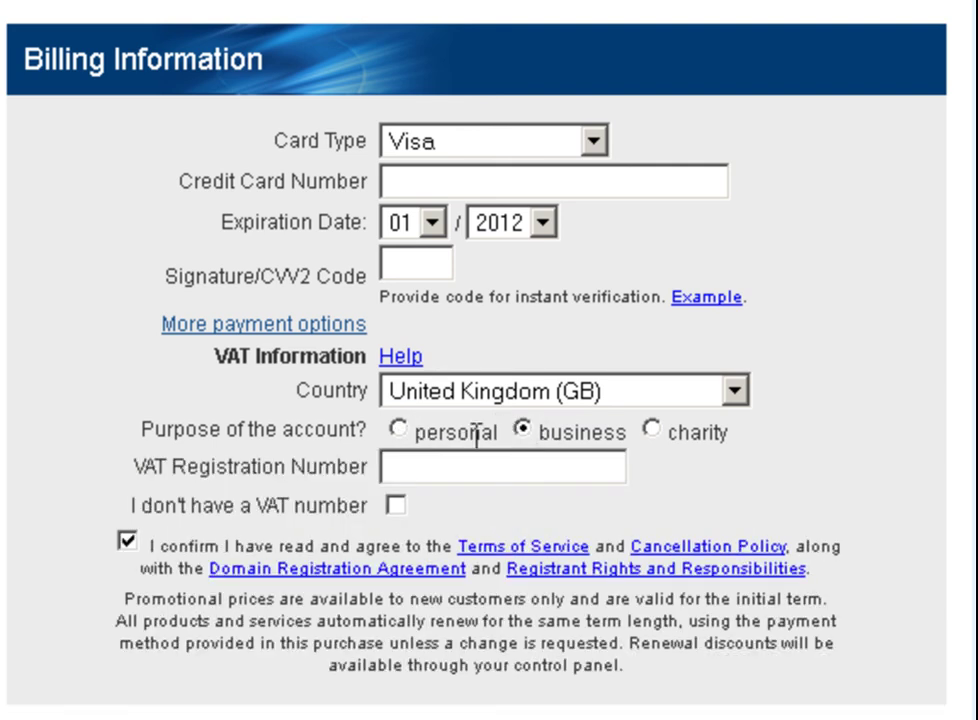
left_click(398, 430)
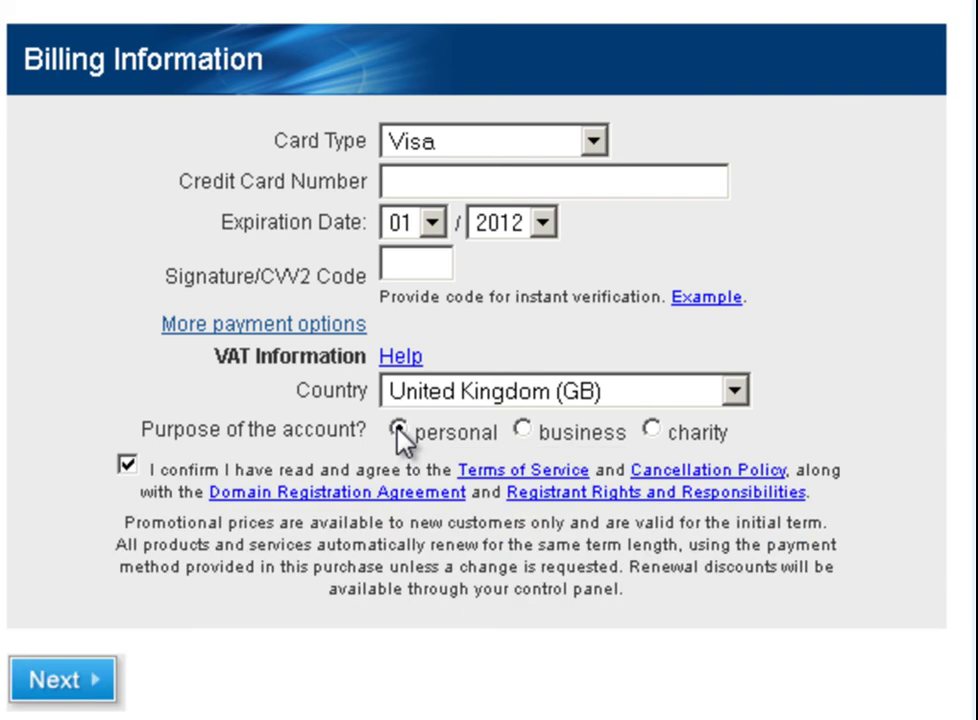
left_click(522, 429)
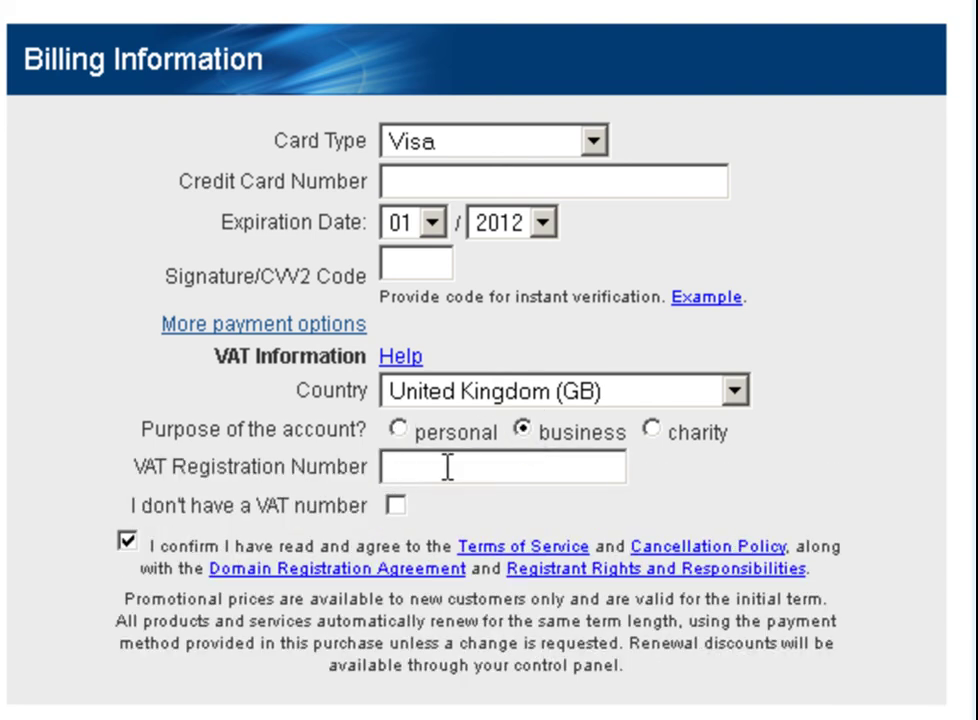
left_click(394, 504)
left_click(440, 543)
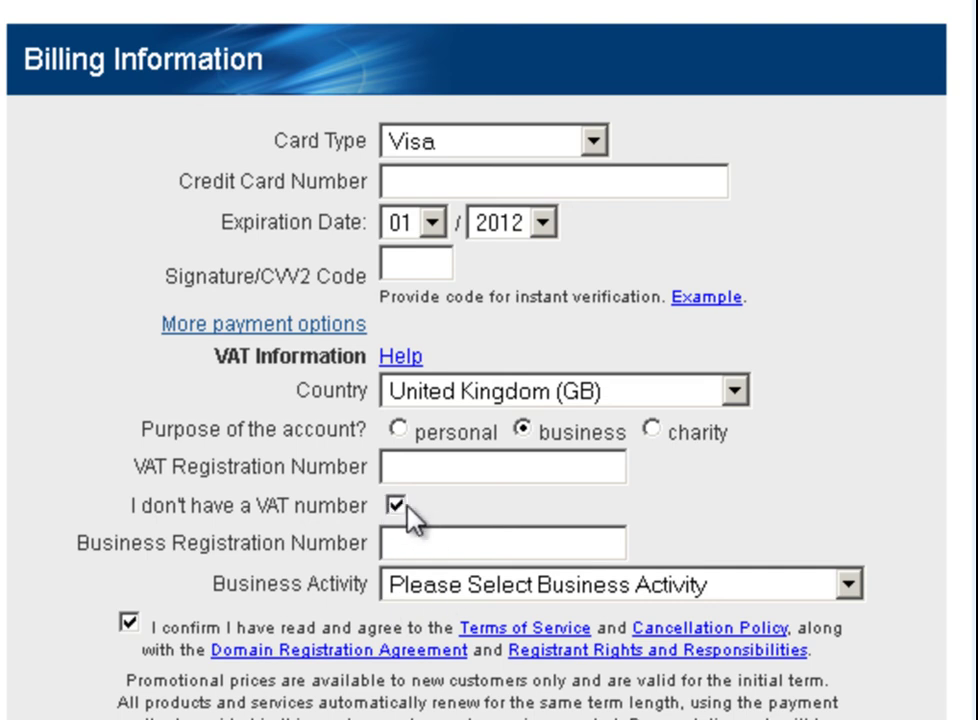
left_click(395, 507)
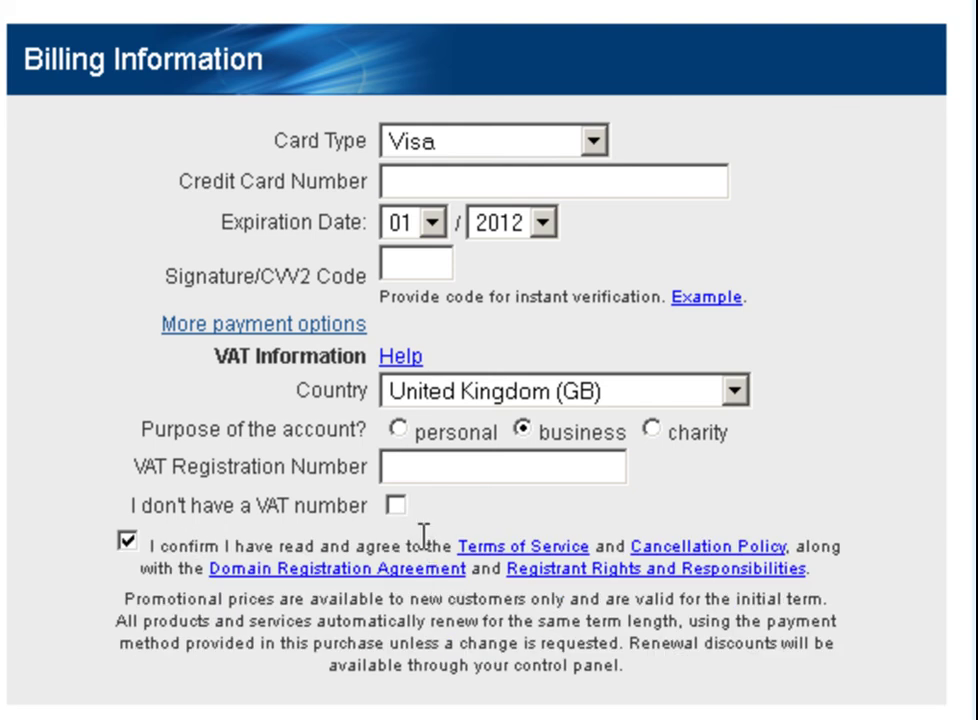
left_click(397, 432)
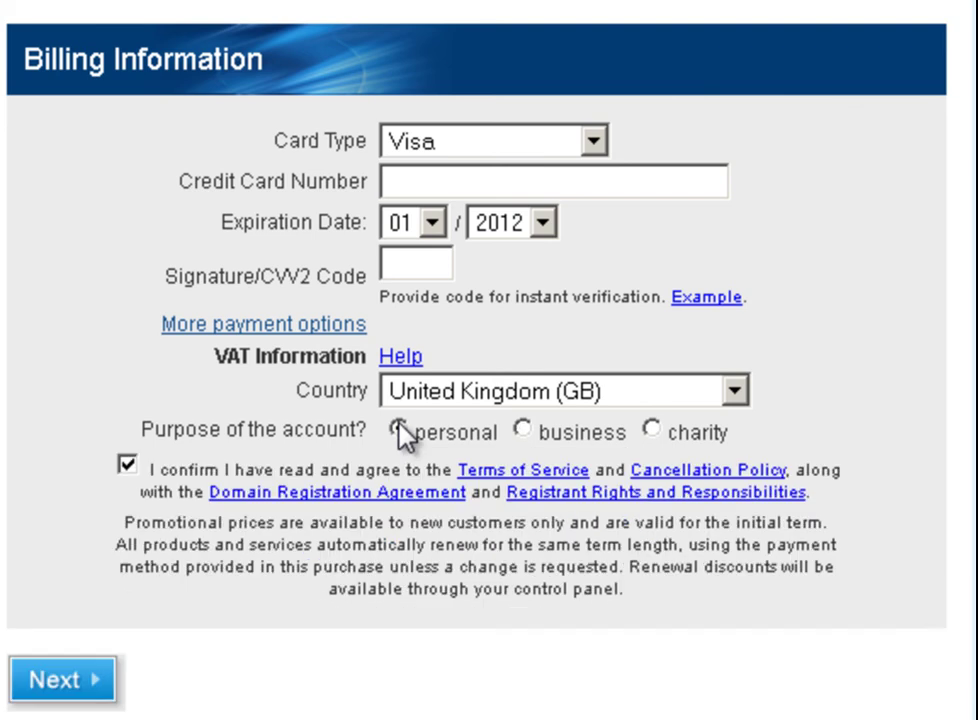
Set the purpose of the account to business and submit the sign-up form.
left_click(520, 430)
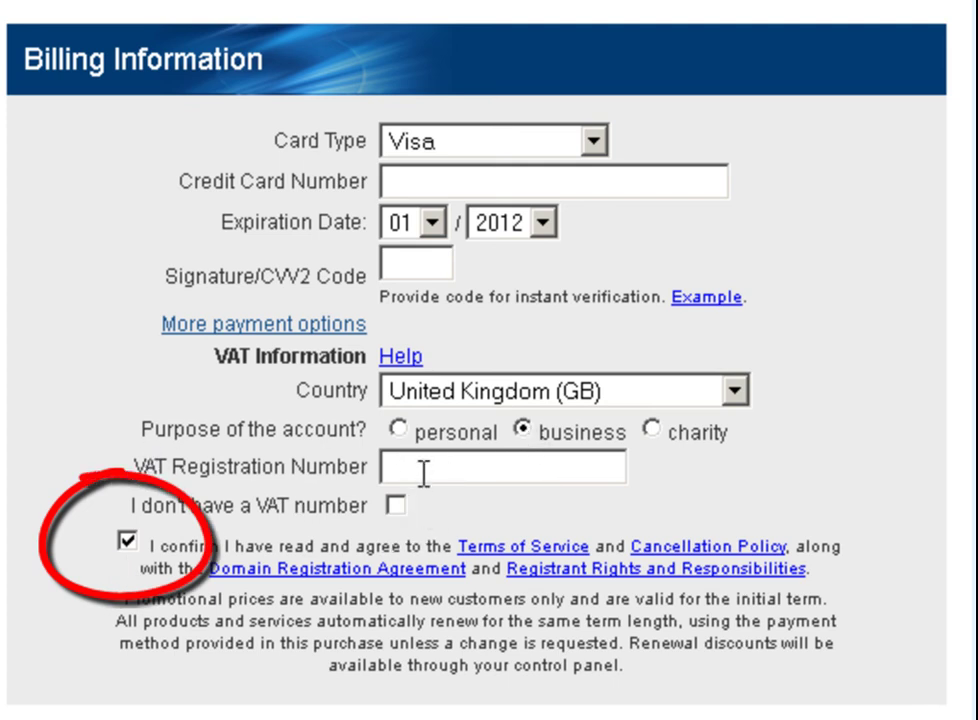
scroll(551, 508, "down", 2)
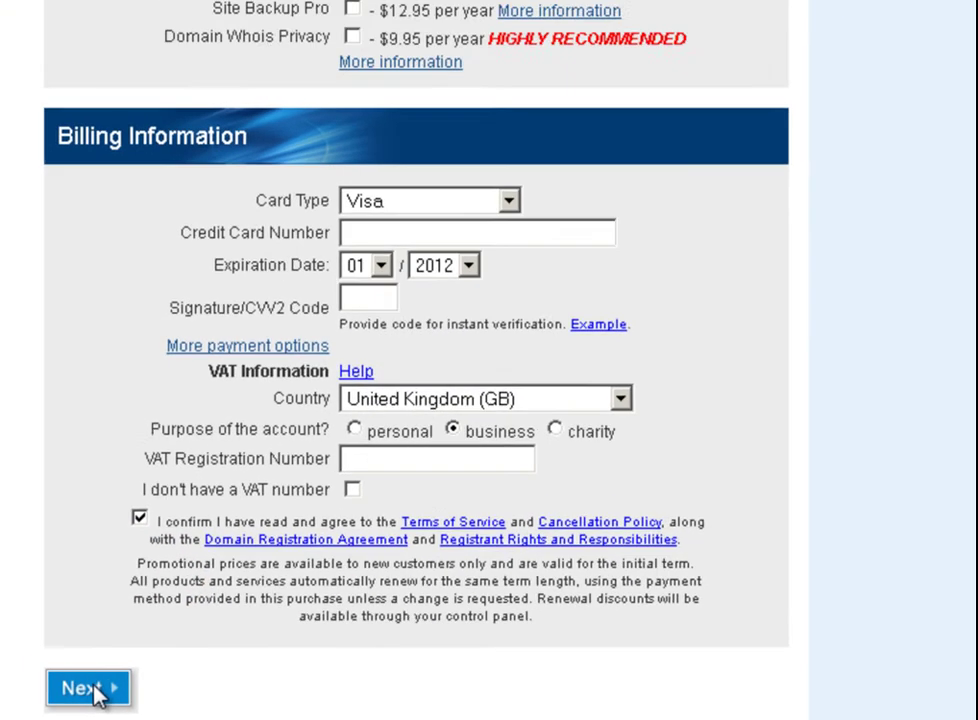
left_click(72, 680)
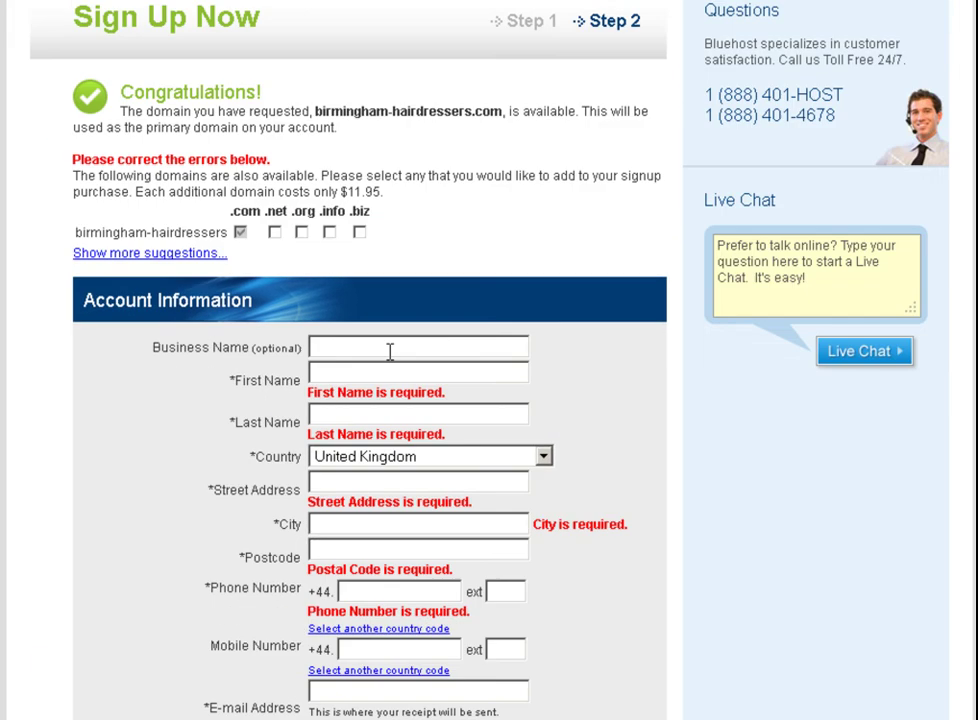